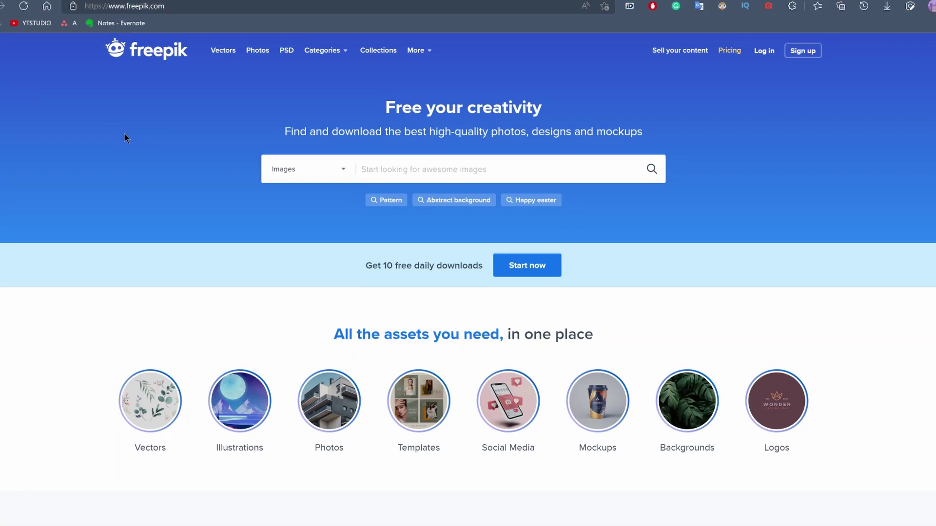
Search Freepik for 'happy' and free-download the smiling thumbs-up woman photo
left_click(434, 178)
type("happy")
key("Return")
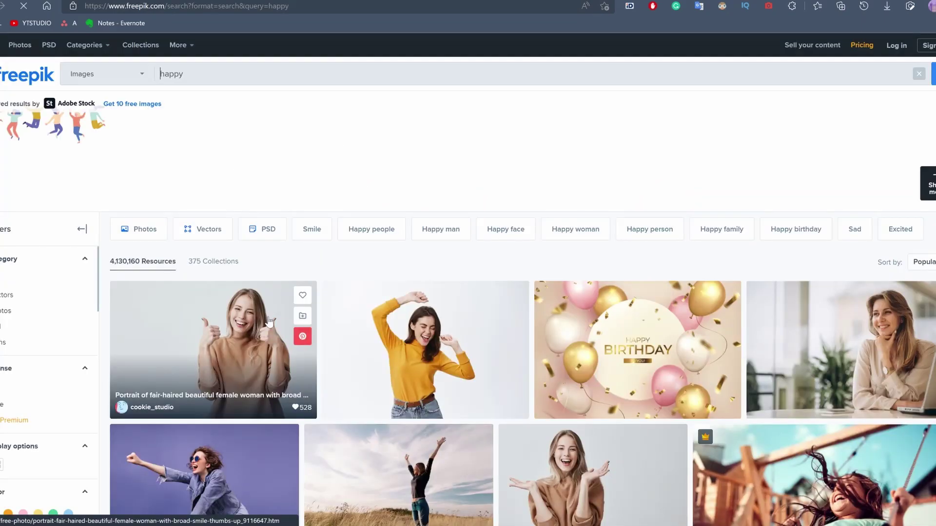
left_click(268, 322)
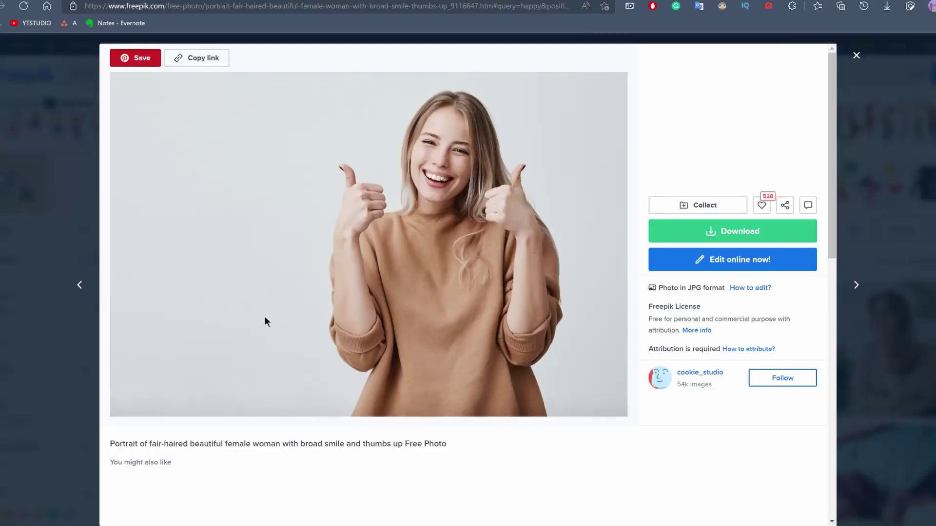
left_click(748, 232)
left_click(706, 347)
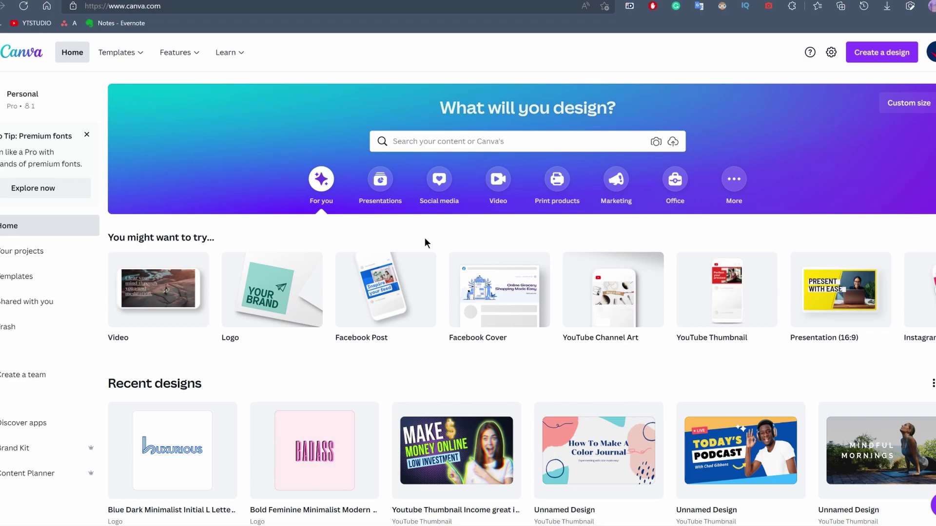
Create a 1280 × 720 YouTube Thumbnail design and upload the thumbs-up woman photo
left_click(740, 306)
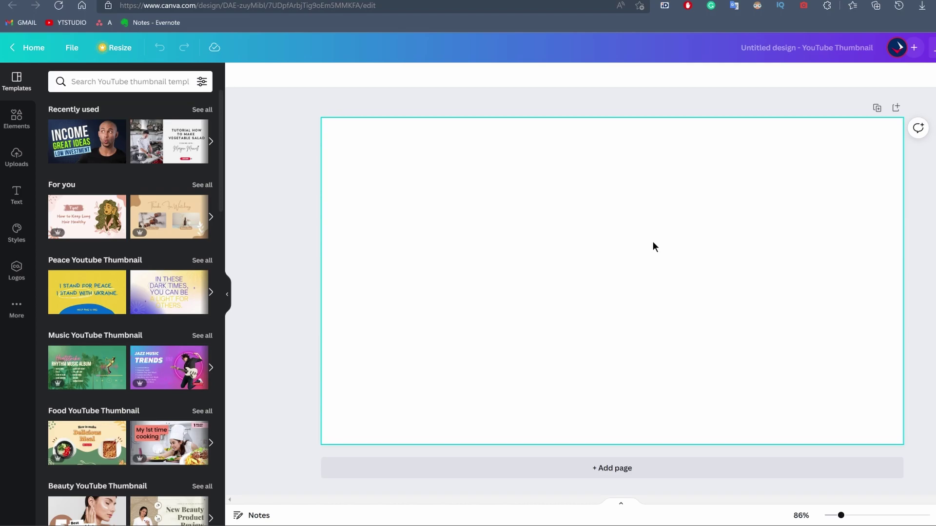
left_click(27, 167)
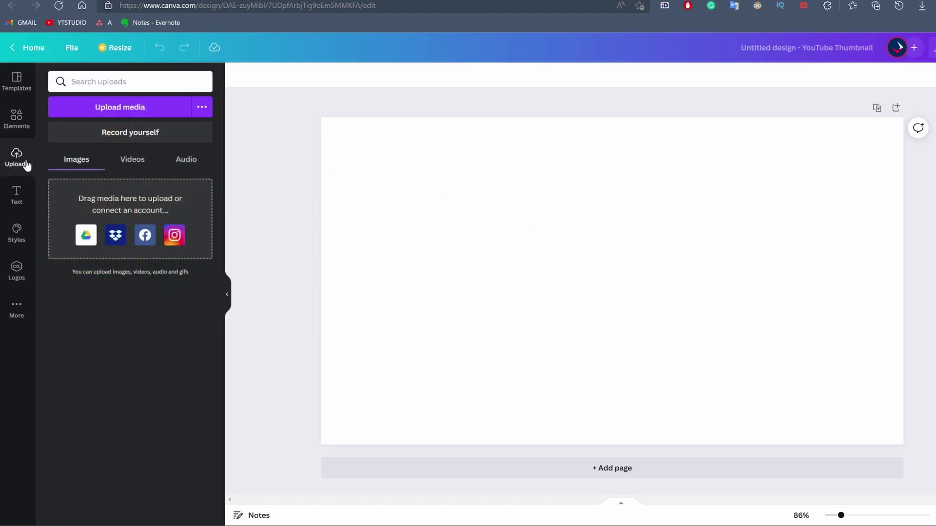
left_click(113, 116)
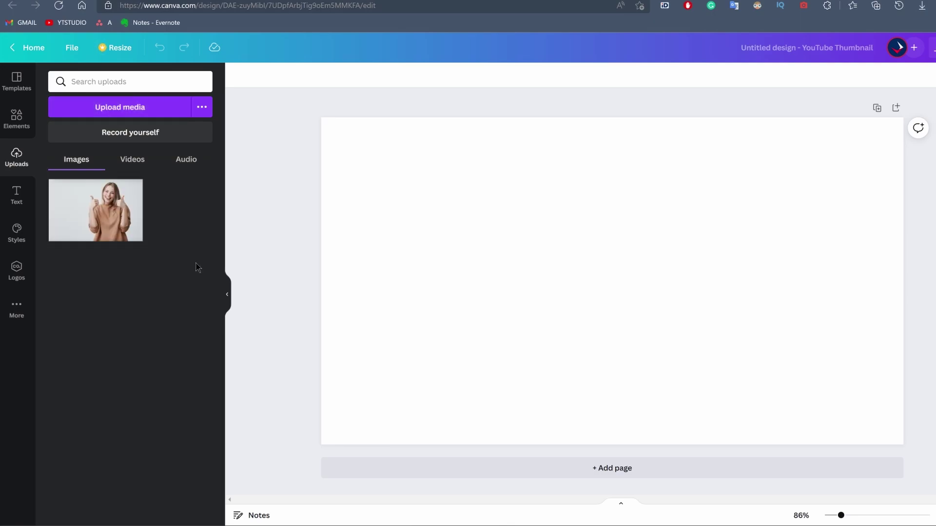
Place the woman photo, cut out its background with Background Remover, and select the page for a purple background
left_click(93, 217)
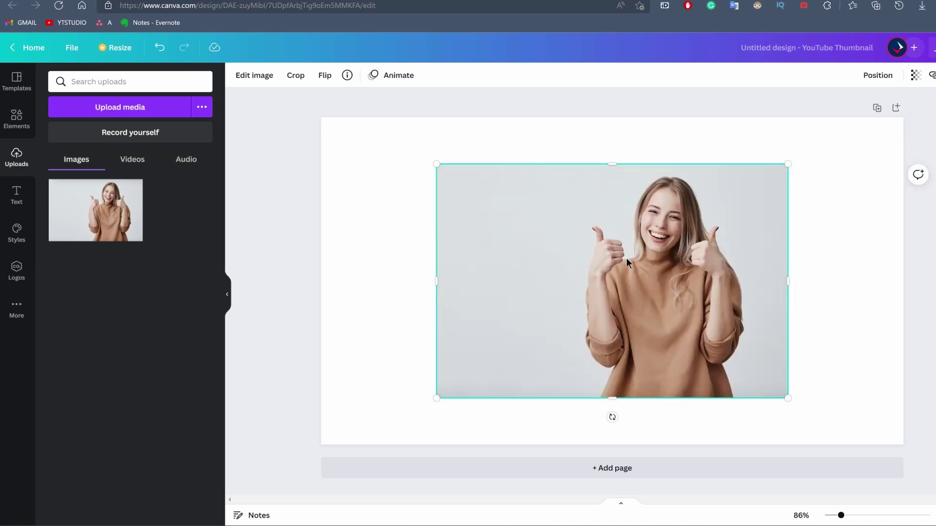
left_click(254, 76)
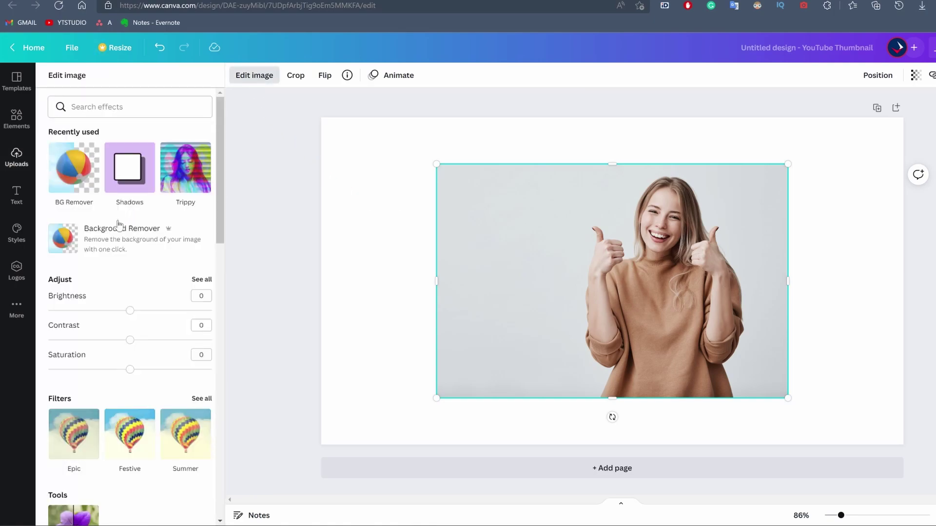
left_click(148, 239)
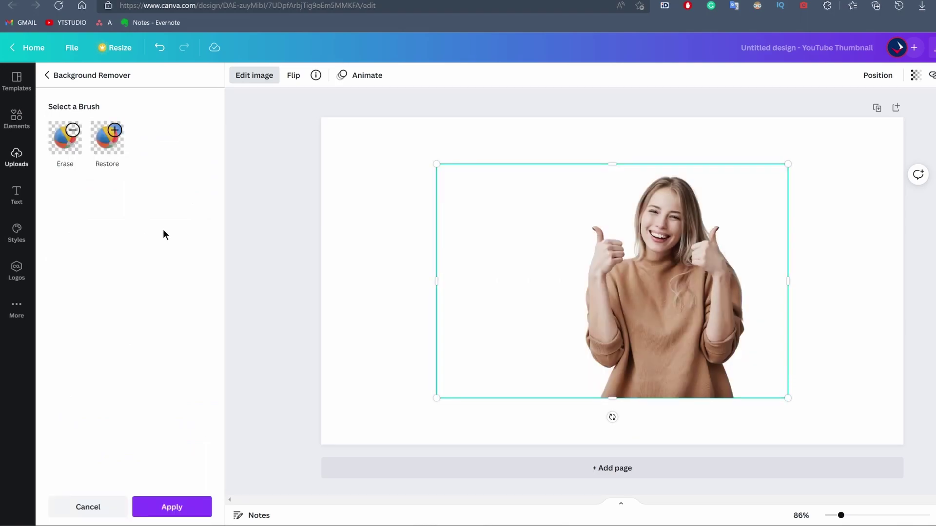
left_click(173, 507)
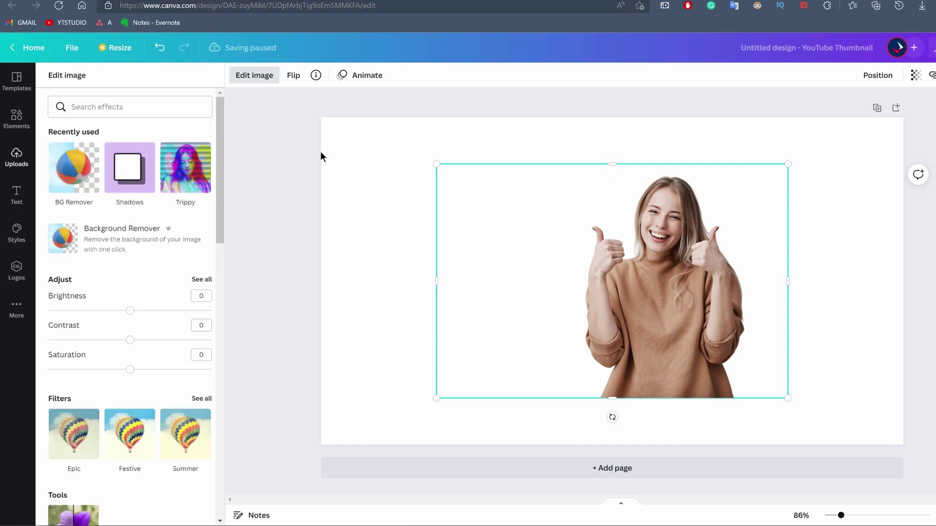
left_click(345, 133)
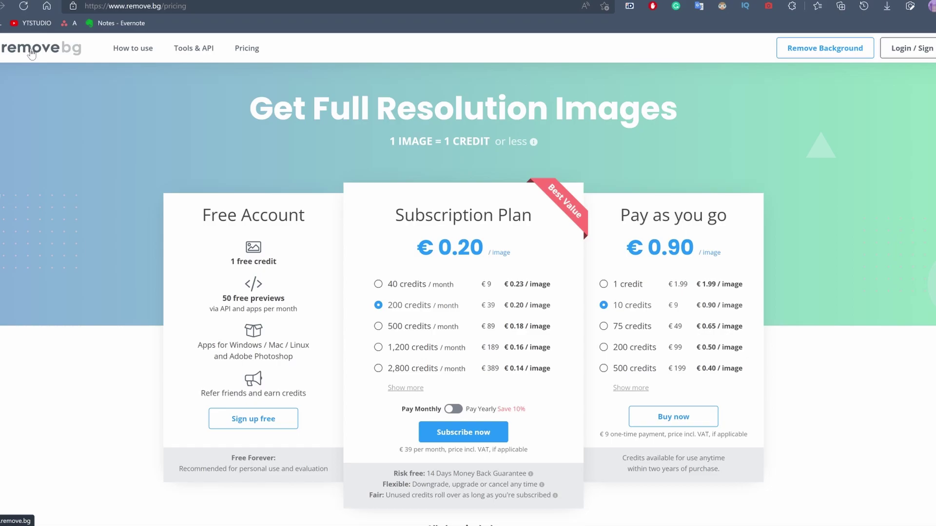
Upload the thumbs-up woman photo on the remove.bg home page for a transparent cut-out
left_click(32, 53)
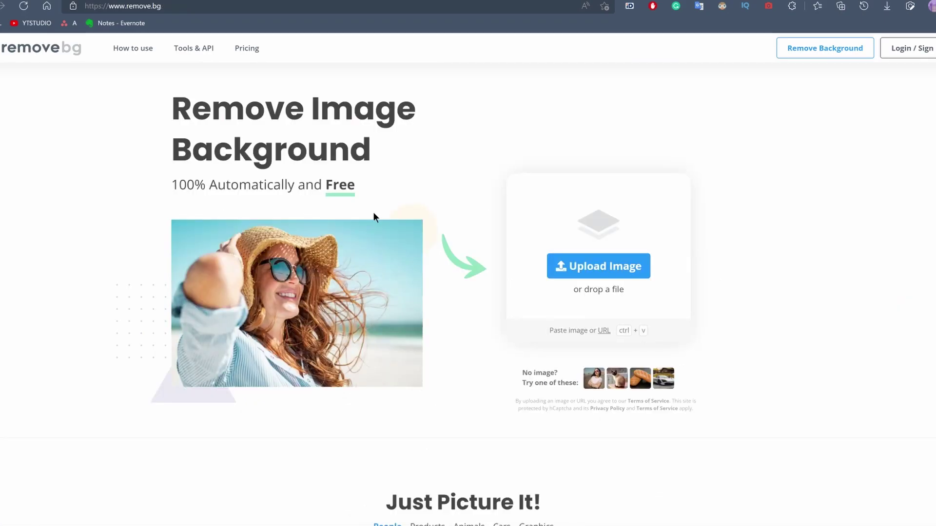
left_click(597, 272)
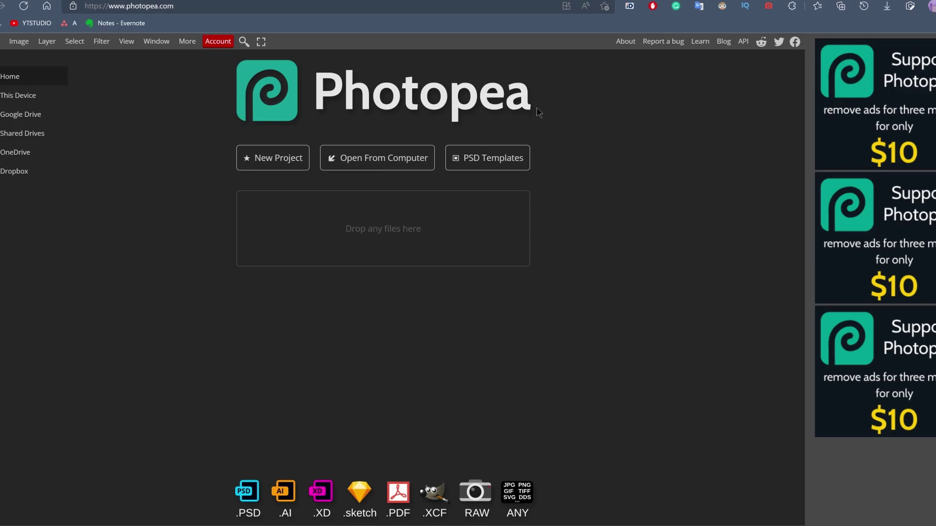
Open the thumbs-up portrait photo from the computer in Photopea
left_click(375, 161)
left_click(78, 78)
left_click(326, 332)
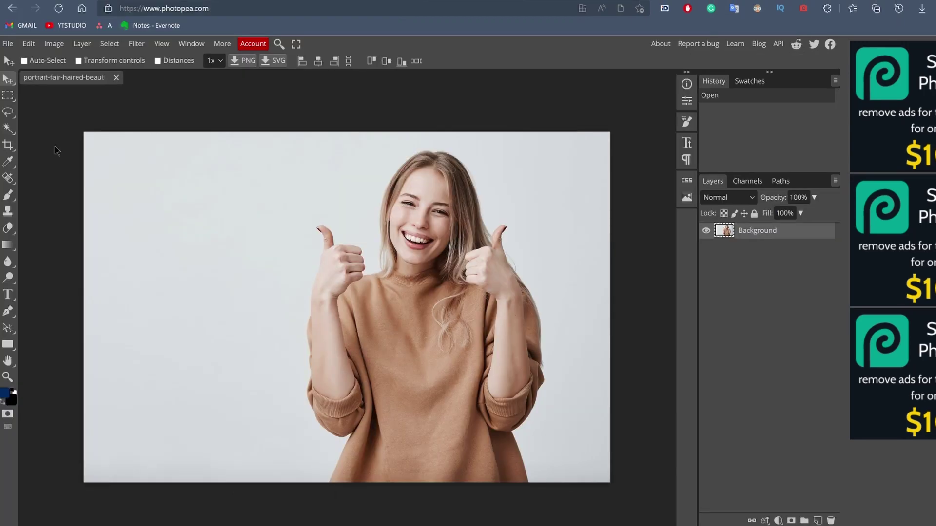
Select the woman with the Object Selection tool by framing her in a box
right_click(7, 130)
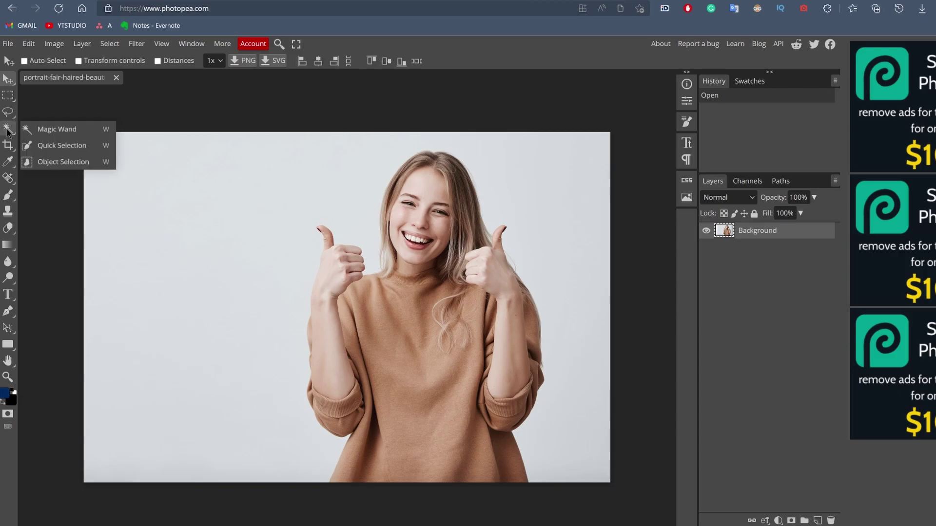
left_click(63, 163)
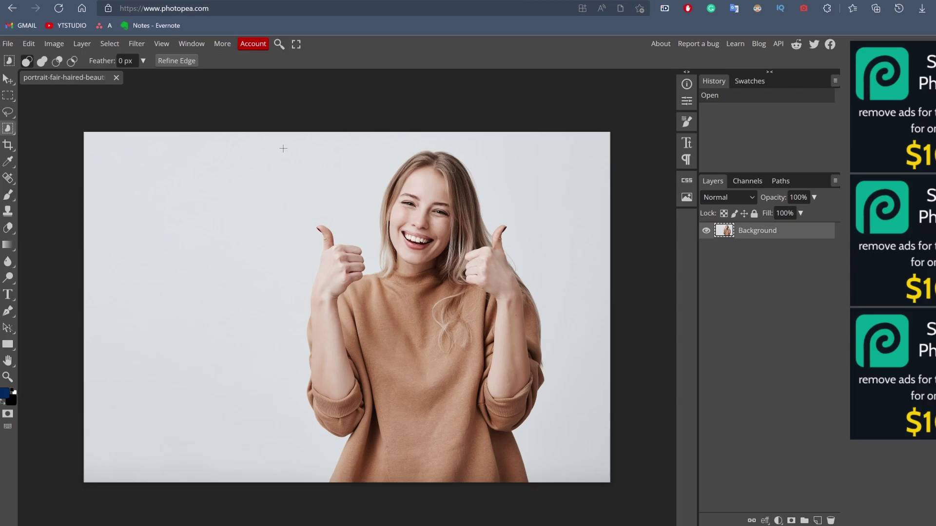
left_click(284, 148)
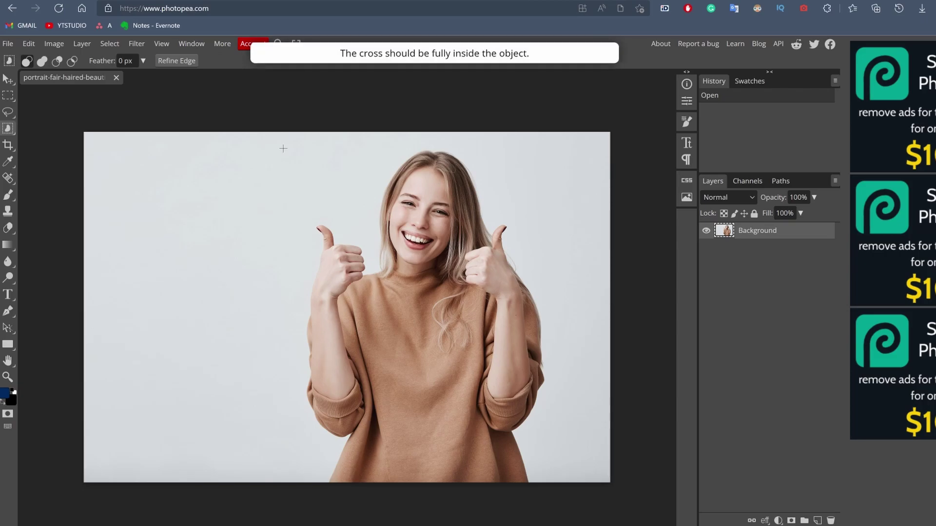
left_click_drag(276, 141, 591, 498)
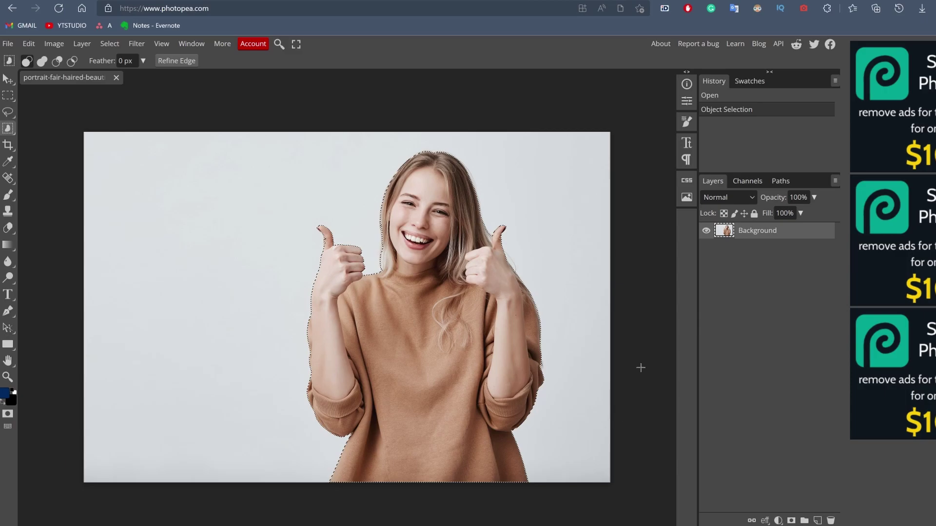
Refine the selection edge along the thumb and output the woman to a new transparent layer
left_click(175, 60)
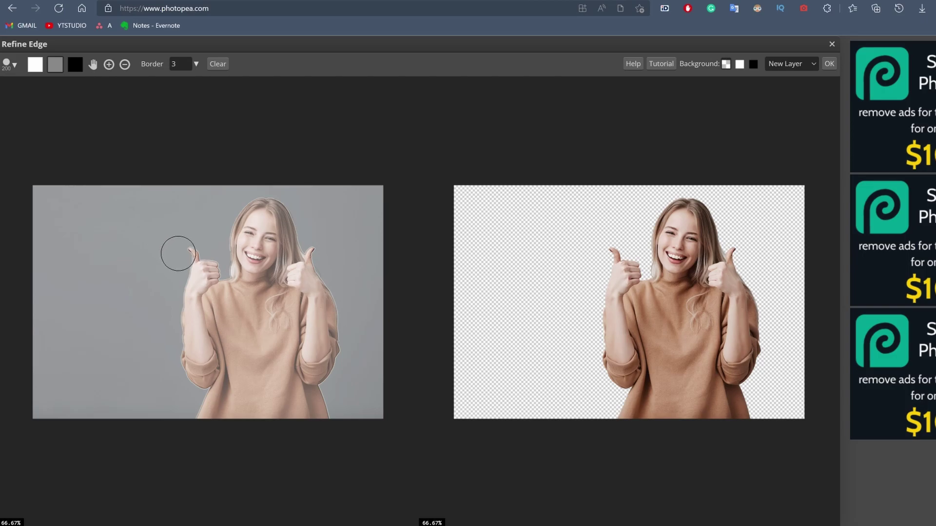
scroll(177, 253, "up", 4)
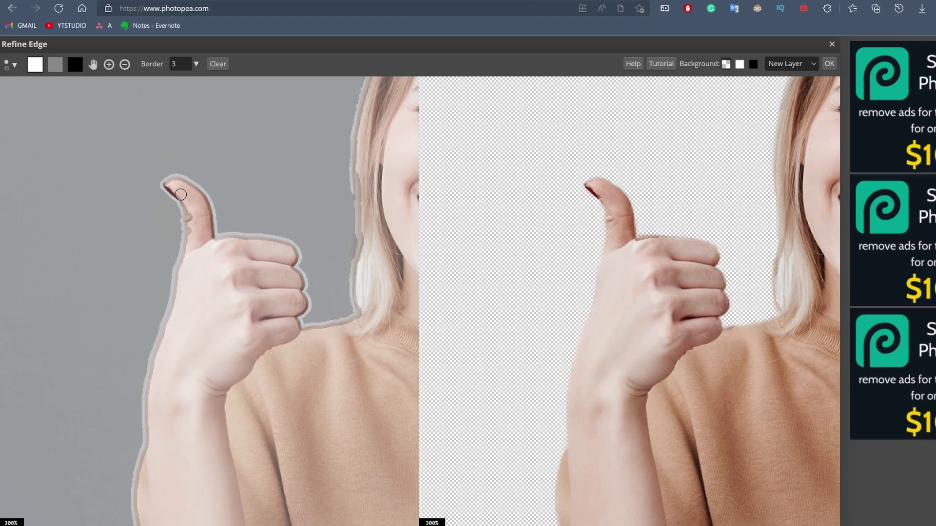
mouse_move(181, 195)
left_mouse_down()
mouse_move(194, 233)
mouse_move(195, 224)
left_mouse_up()
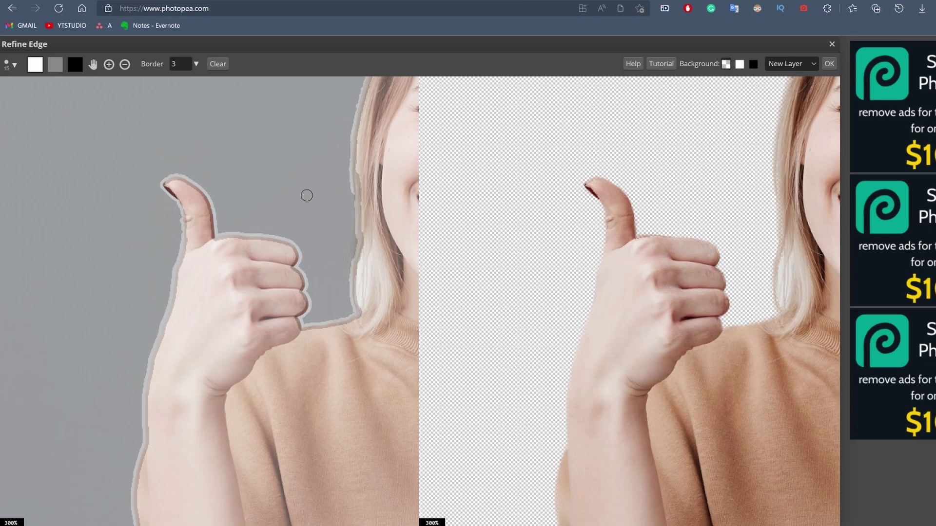
left_click(830, 65)
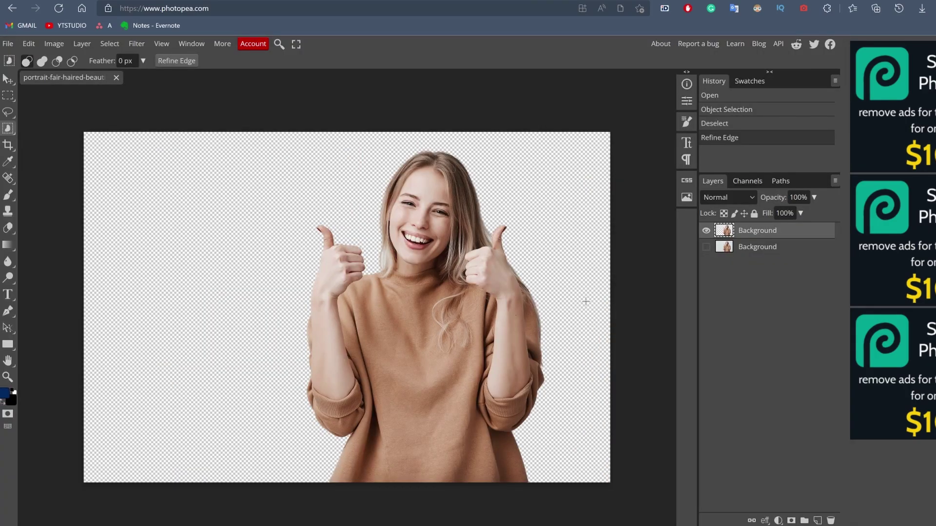
Add Layer 1 under the cut-out and fill it with a dark-blue-to-black gradient
left_click(777, 246)
left_click(817, 520)
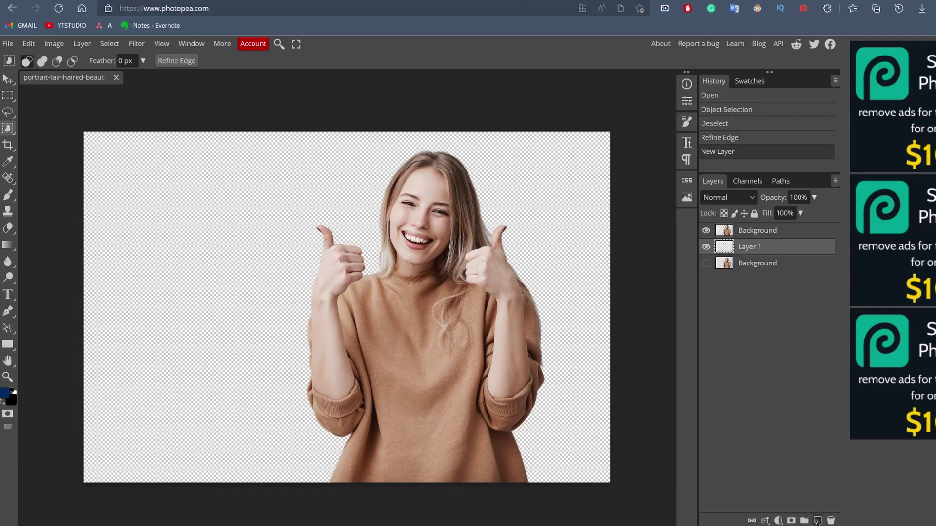
left_click(8, 245)
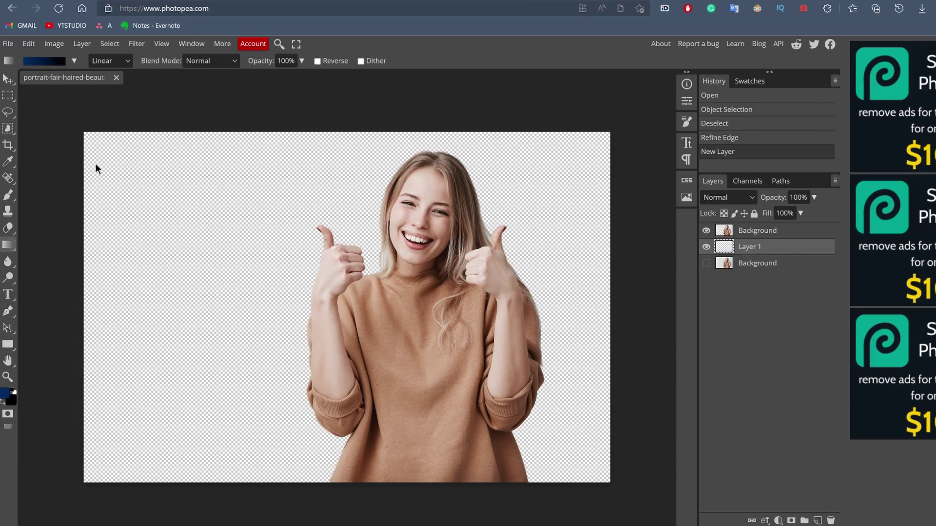
left_click_drag(95, 163, 291, 187)
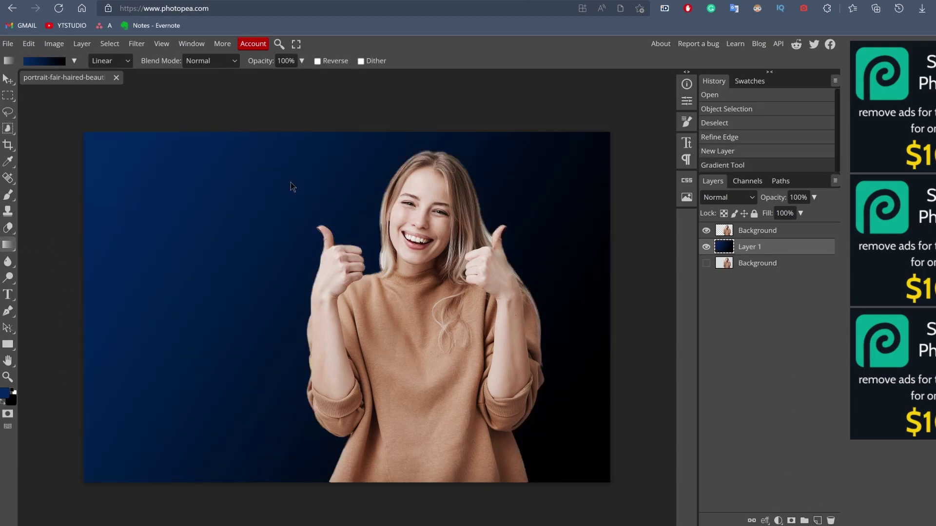